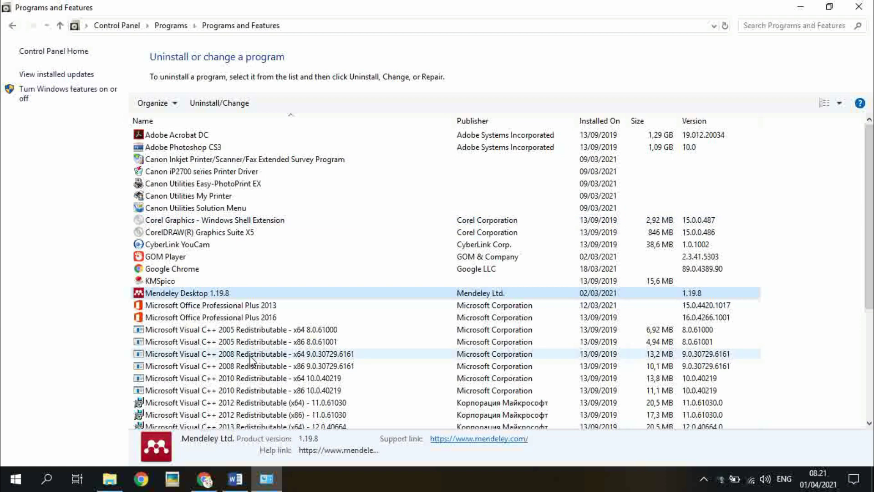
Start uninstalling Mendeley Desktop 1.19.8, allowing it to close Word and saving the changes to Aplikasi Mendeley Terhapus.docx
{"action": "right_click", "coordinate": [201, 301]}
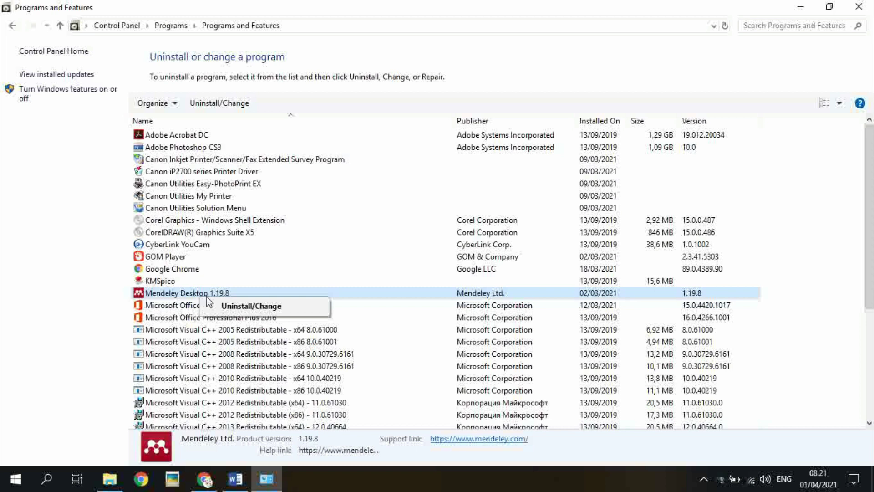
{"action": "left_click", "coordinate": [242, 303]}
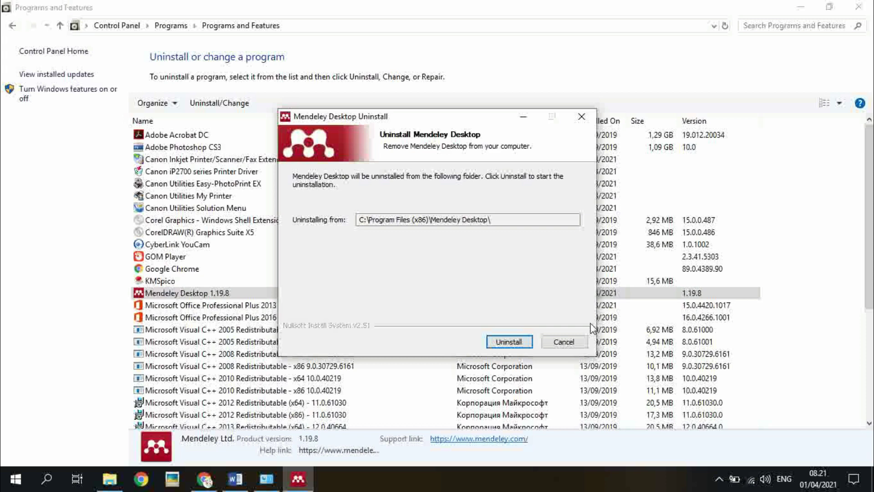
{"action": "left_click", "coordinate": [519, 343]}
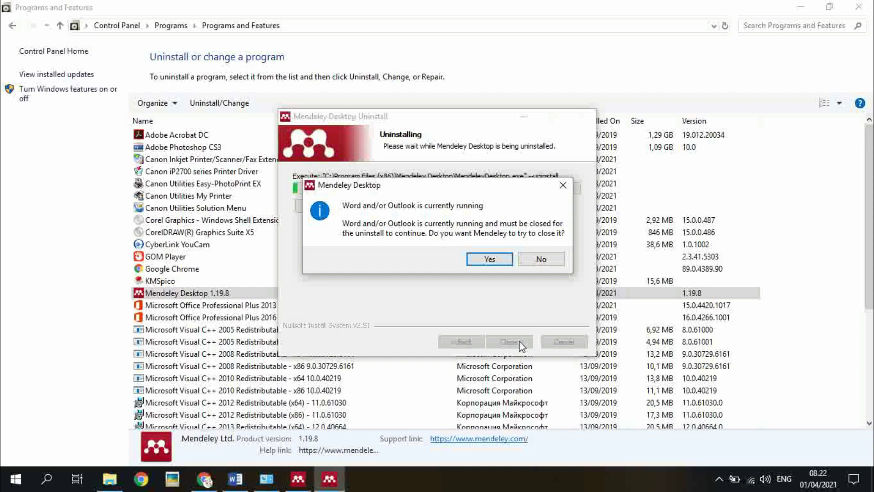
{"action": "left_click", "coordinate": [489, 259]}
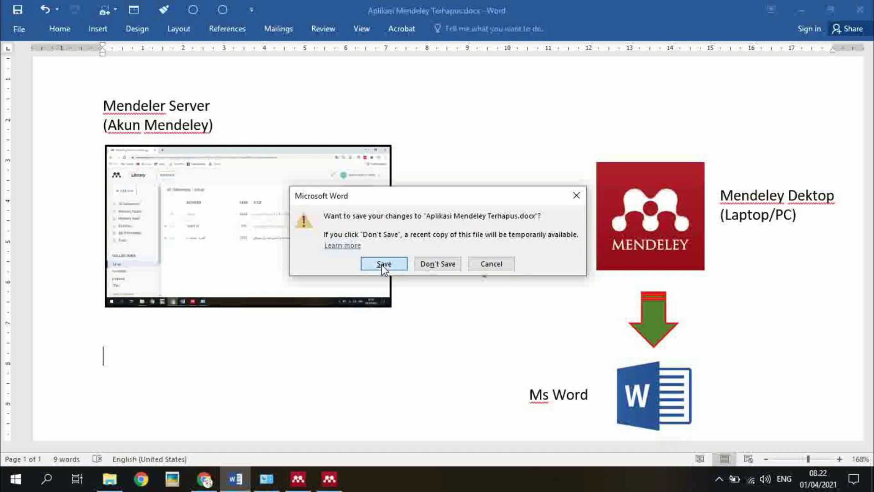
{"action": "left_click", "coordinate": [381, 264]}
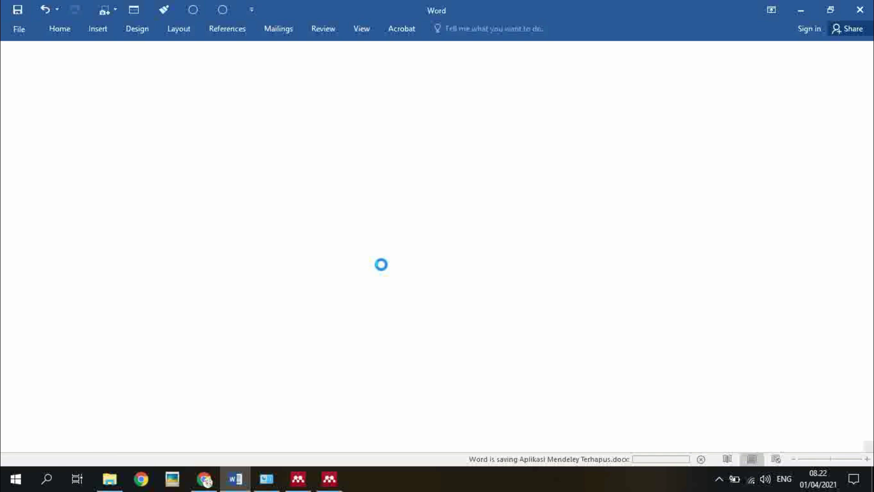
Let Mendeley retry closing Word, dismiss the waiting notice and close the uninstaller once the removal is complete
{"action": "mouse_move", "coordinate": [309, 485]}
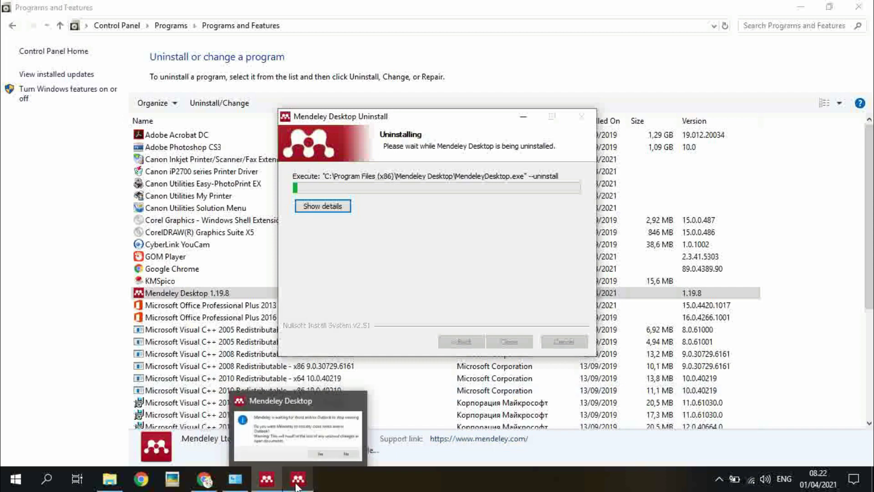
{"action": "left_click", "coordinate": [349, 422]}
{"action": "left_click", "coordinate": [488, 278]}
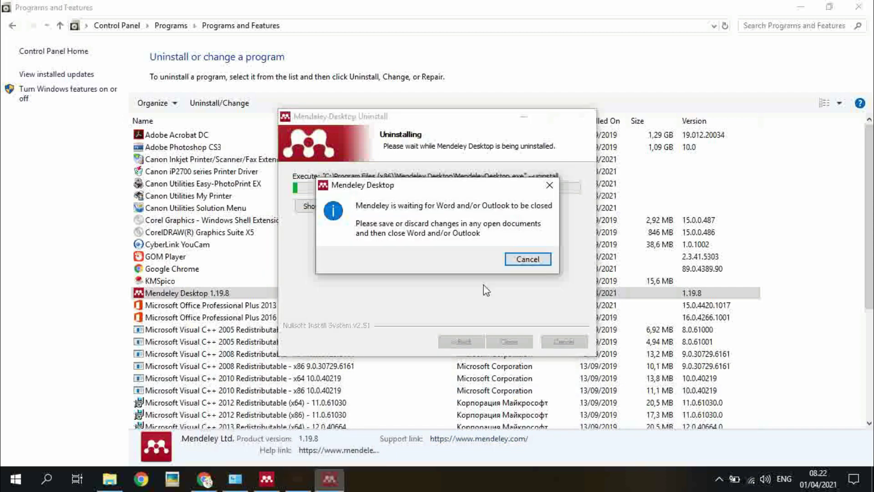
{"action": "left_click", "coordinate": [519, 260]}
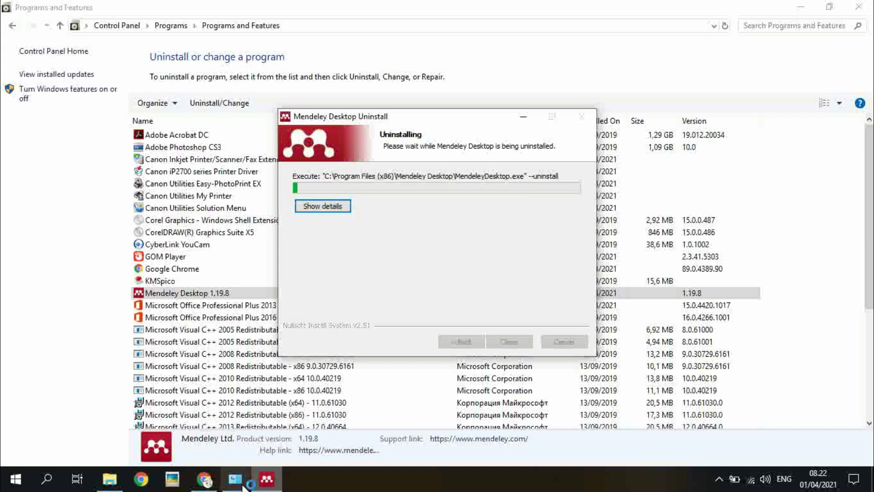
{"action": "mouse_move", "coordinate": [243, 485]}
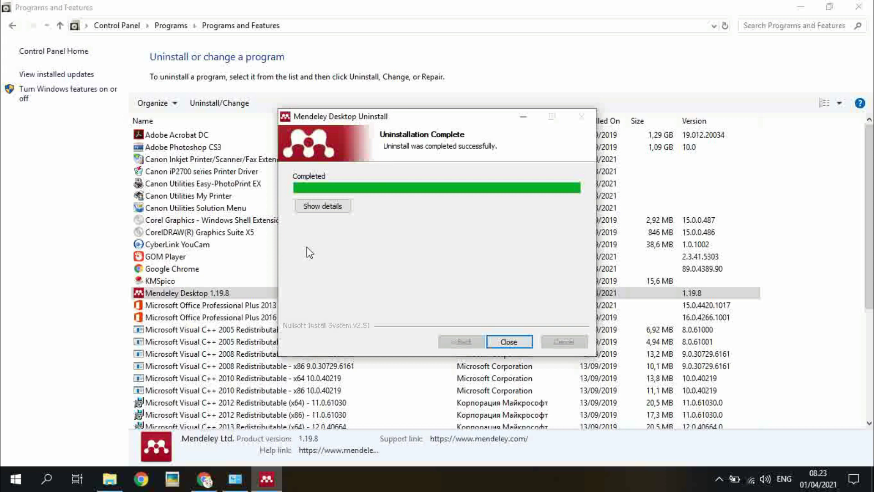
{"action": "left_click", "coordinate": [509, 342]}
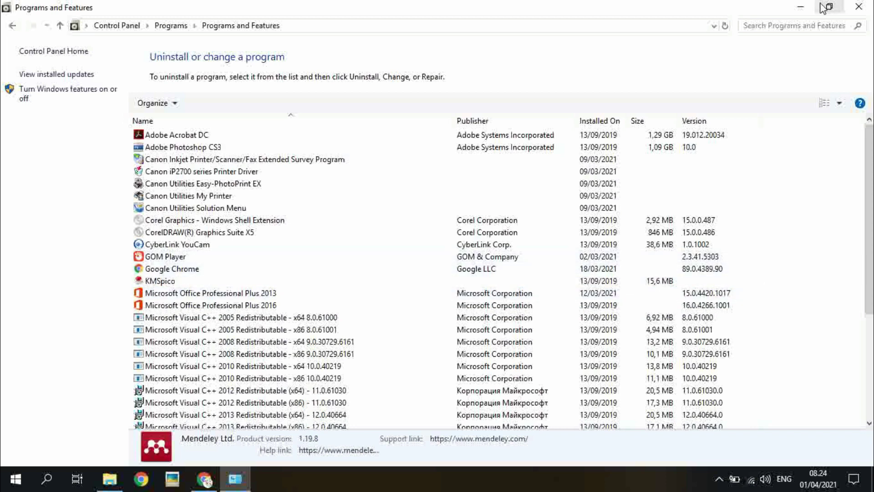
Minimize the open windows, switch to Chrome and search Google for "mendeley download"
{"action": "left_click", "coordinate": [802, 6]}
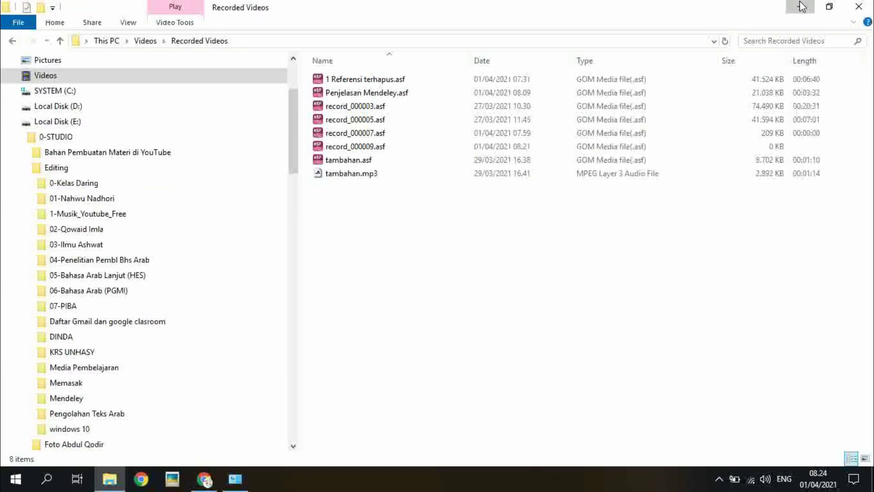
{"action": "left_click", "coordinate": [801, 6]}
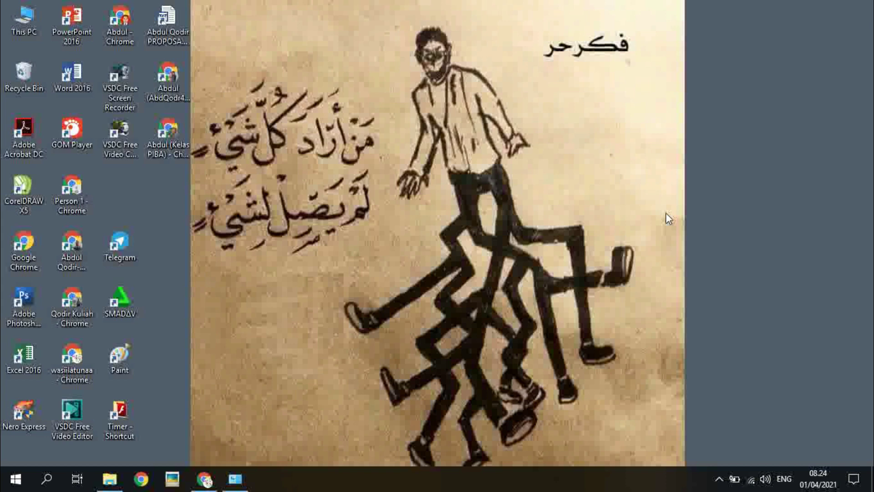
{"action": "key", "text": "alt+Tab"}
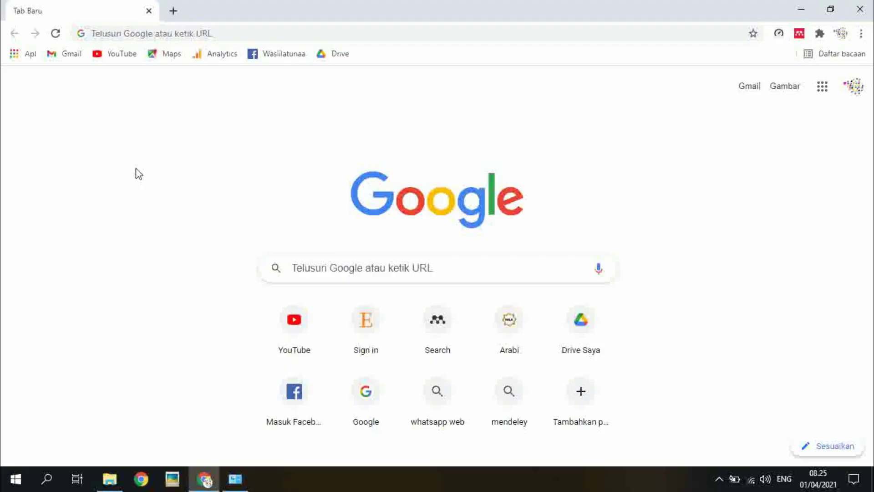
{"action": "left_click", "coordinate": [392, 272]}
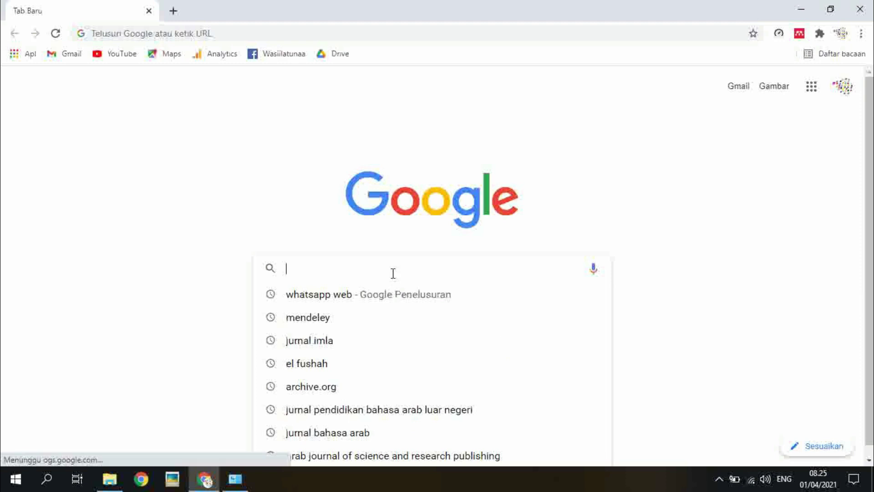
{"action": "type", "text": "mendela"}
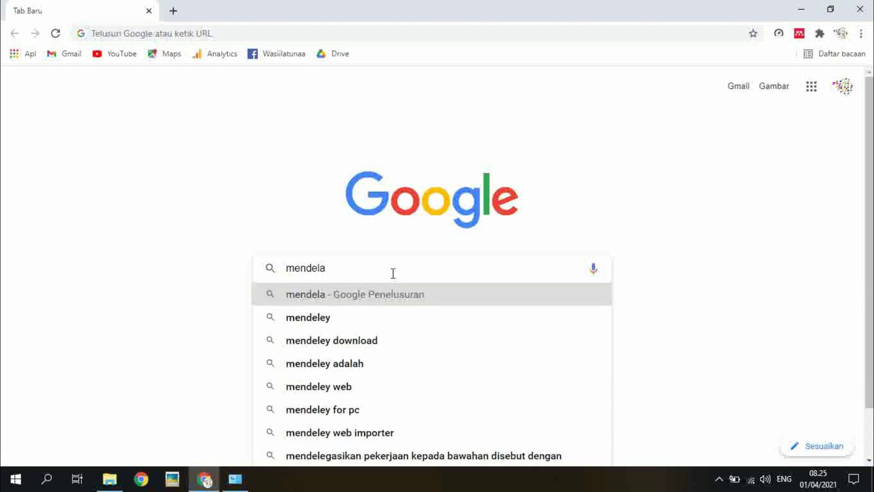
{"action": "key", "text": "BackSpace"}
{"action": "type", "text": "ey"}
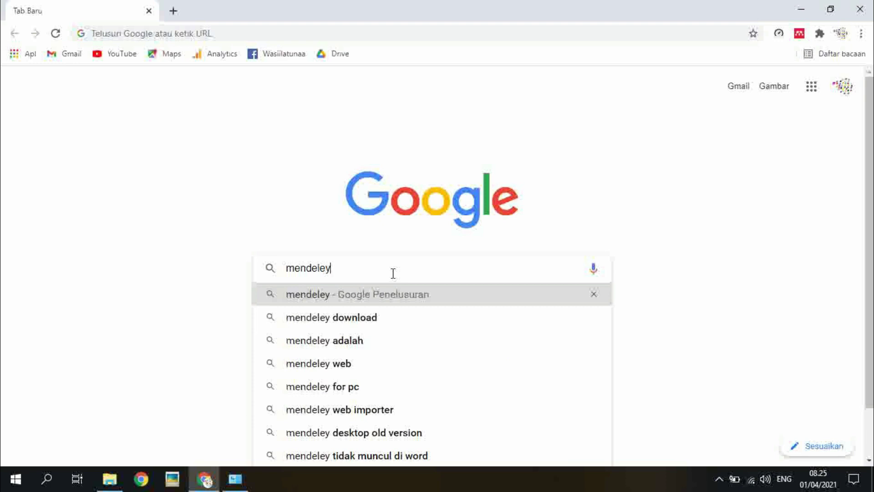
{"action": "key", "text": "Down"}
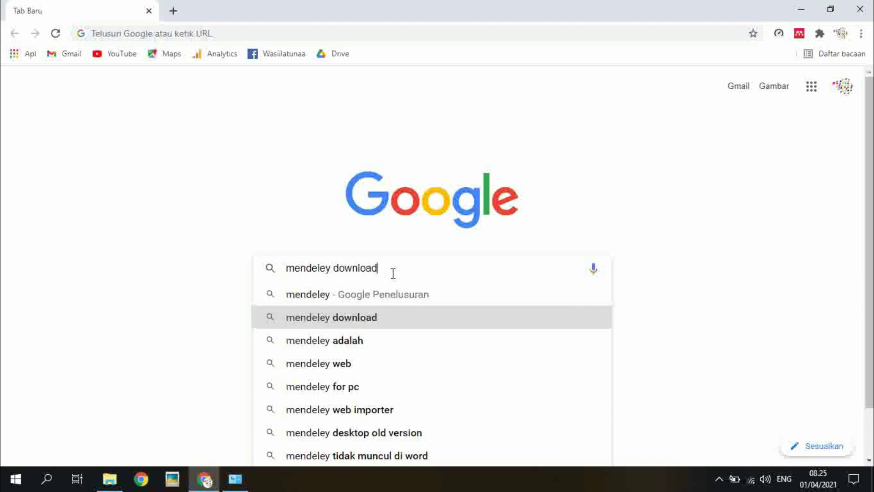
{"action": "key", "text": "Return"}
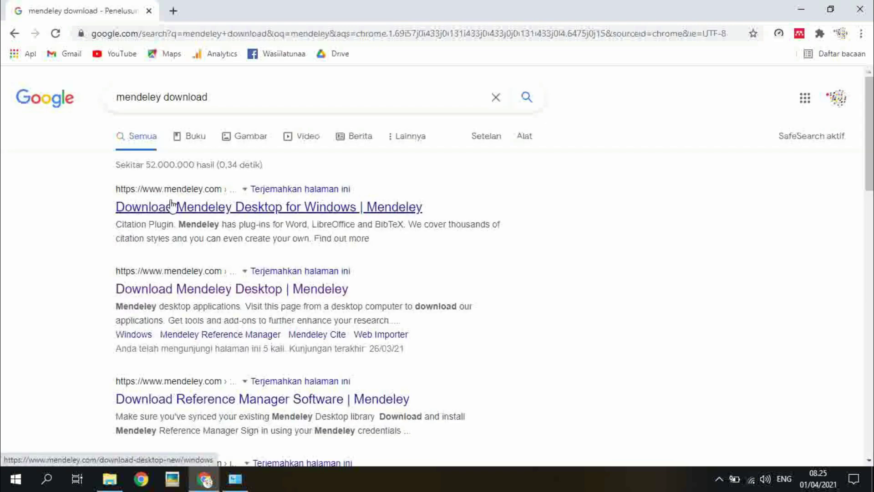
Open the Mendeley Desktop for Windows download page, dismiss the translation offer and download the installer
{"action": "left_click", "coordinate": [172, 206]}
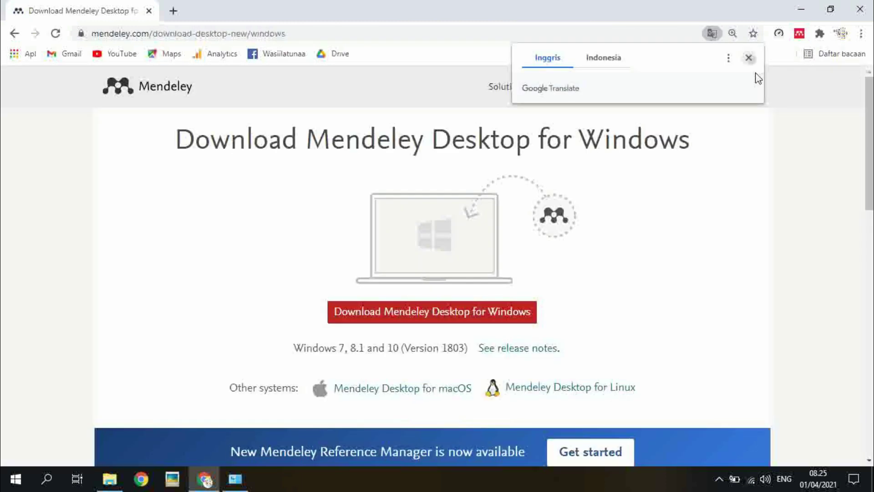
{"action": "left_click", "coordinate": [749, 58]}
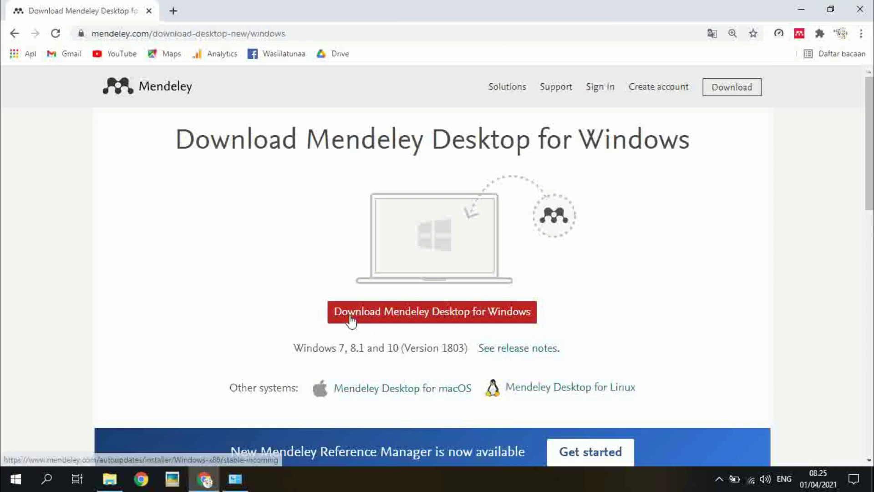
{"action": "left_click", "coordinate": [426, 314]}
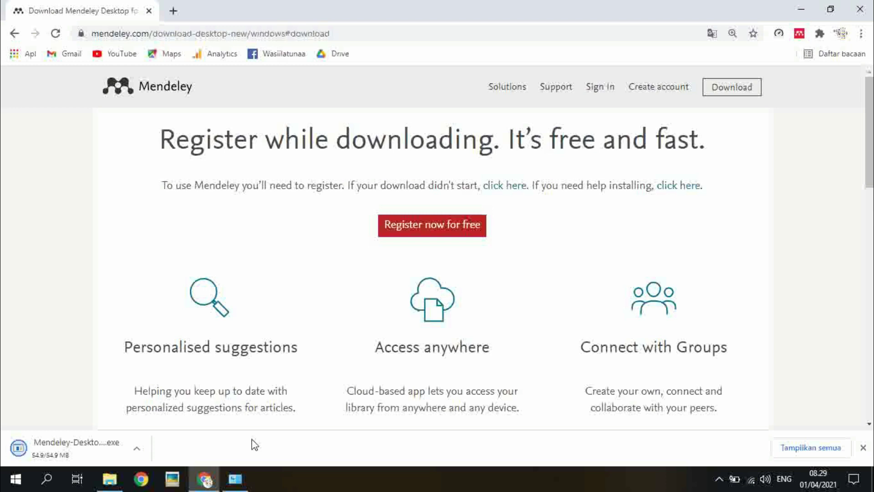
Show the downloaded Mendeley-Desktop-1.19.8-win32.exe in its folder and run it, allowing the security warning
{"action": "left_click", "coordinate": [138, 448]}
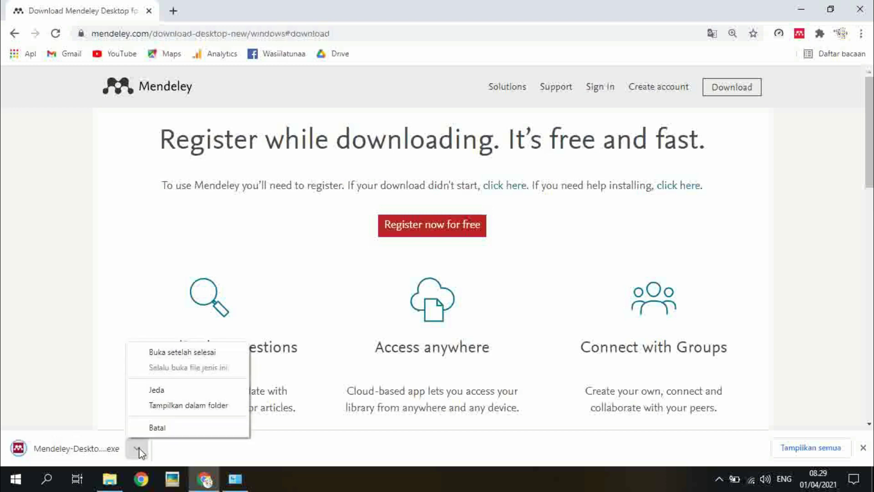
{"action": "left_click", "coordinate": [220, 454]}
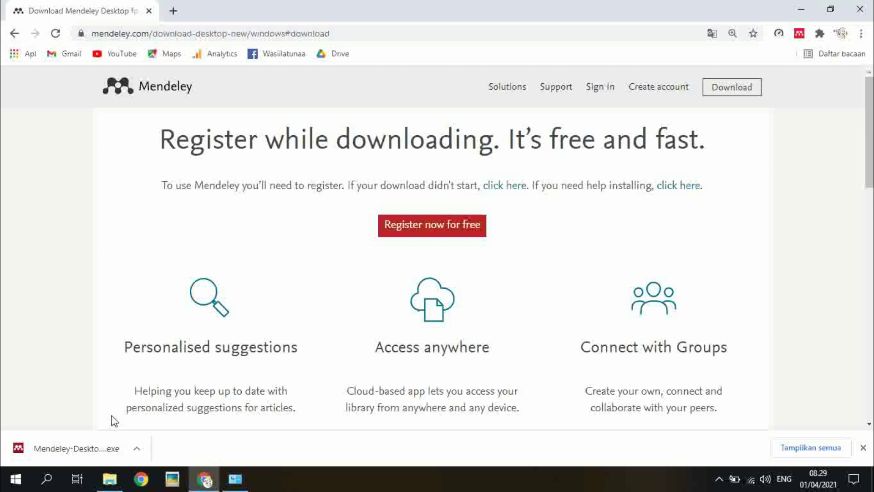
{"action": "left_click", "coordinate": [137, 449]}
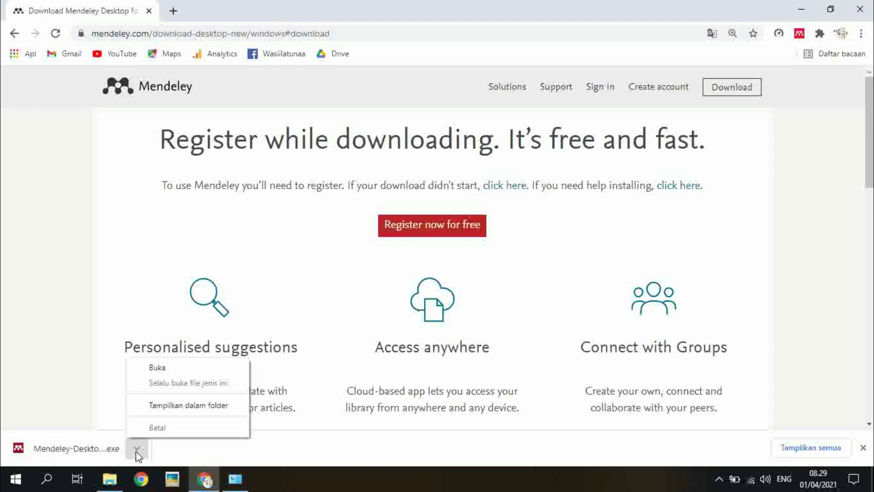
{"action": "left_click", "coordinate": [168, 408]}
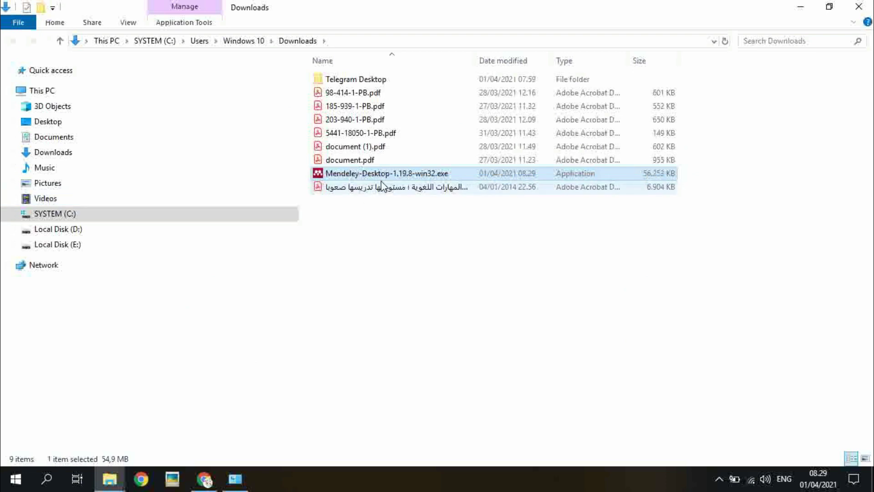
{"action": "double_click", "coordinate": [354, 178]}
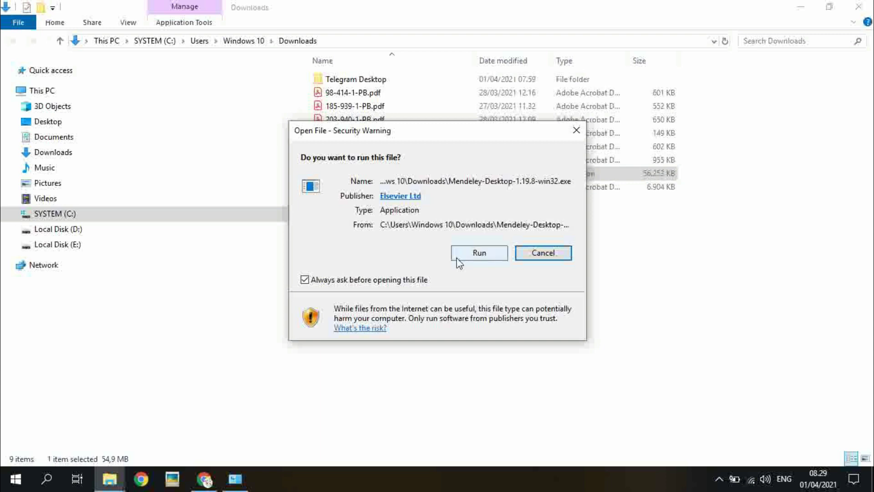
{"action": "left_click", "coordinate": [467, 253]}
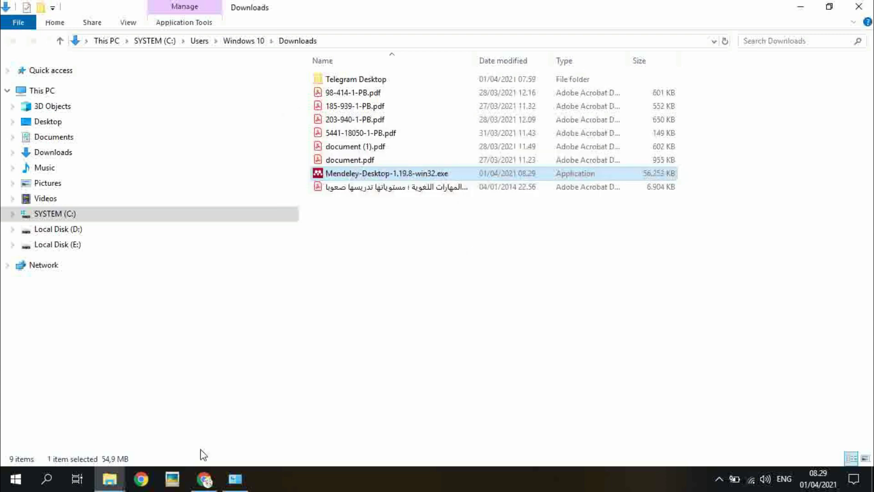
Install Mendeley Desktop with the license accepted and the default Start Menu folder, finishing setup with Run Mendeley Desktop enabled
{"action": "left_click", "coordinate": [205, 479]}
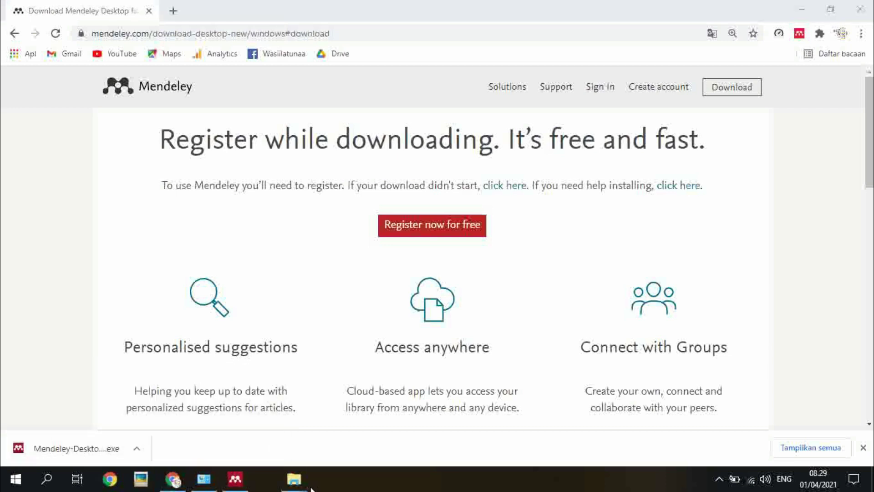
{"action": "left_click", "coordinate": [240, 484]}
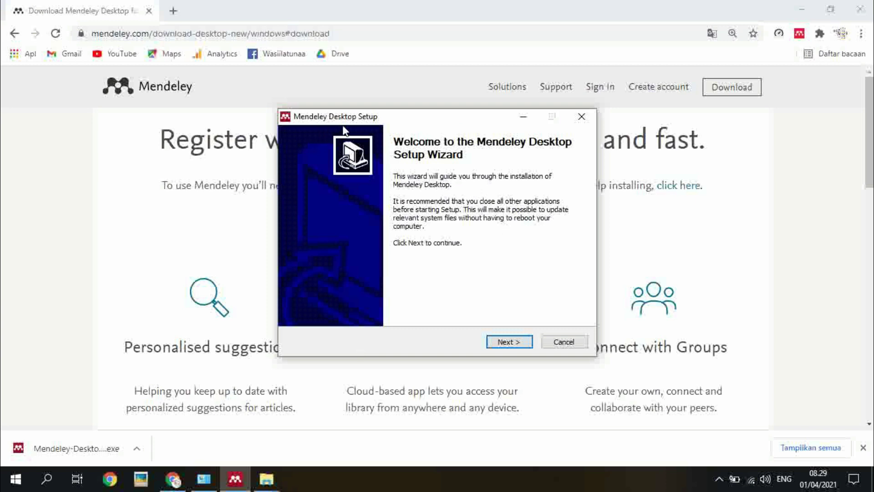
{"action": "left_click", "coordinate": [509, 342]}
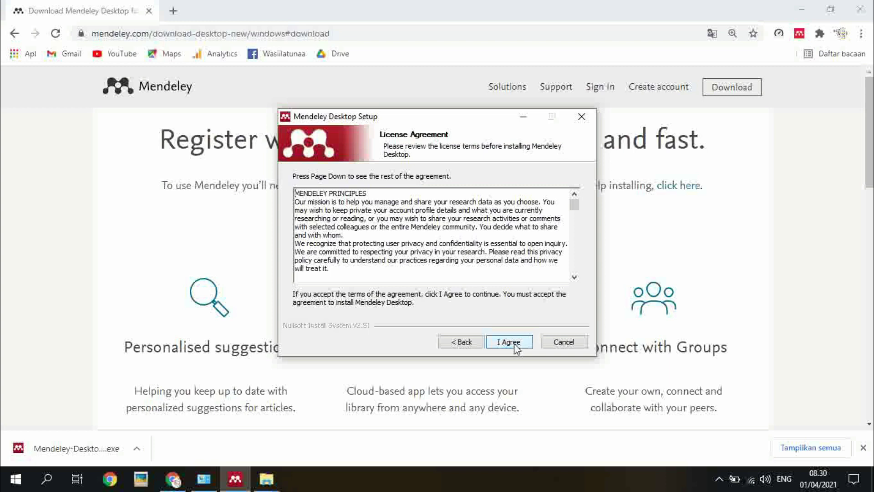
{"action": "left_click", "coordinate": [515, 344]}
{"action": "left_click", "coordinate": [514, 345]}
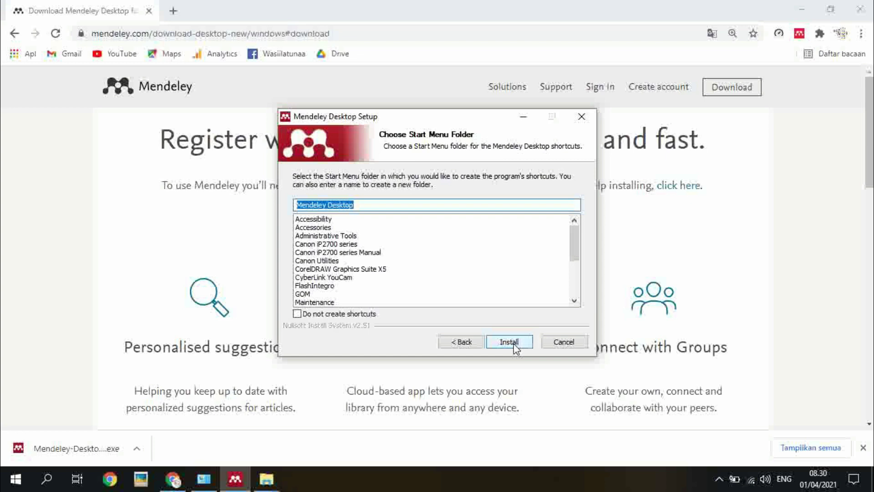
{"action": "left_click", "coordinate": [514, 344]}
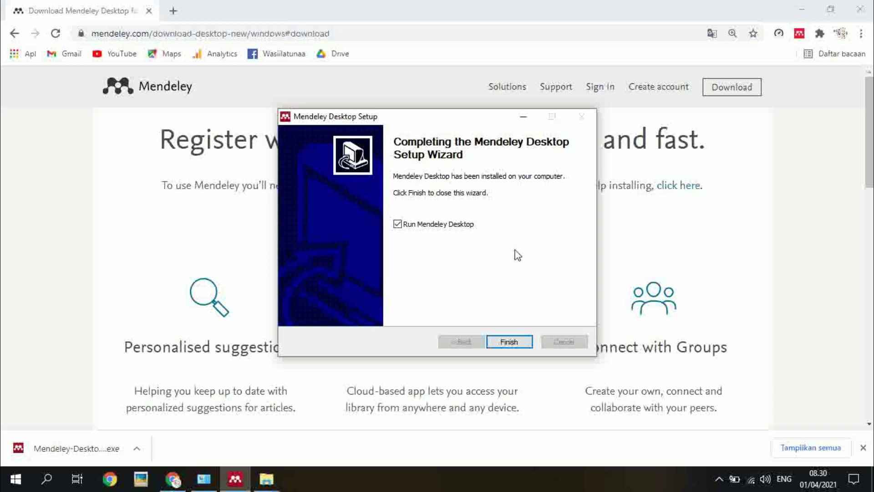
{"action": "left_click", "coordinate": [509, 341]}
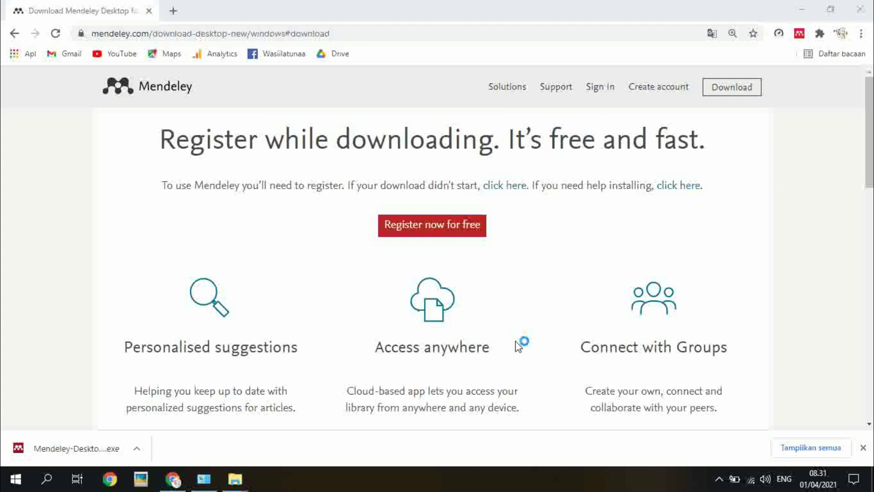